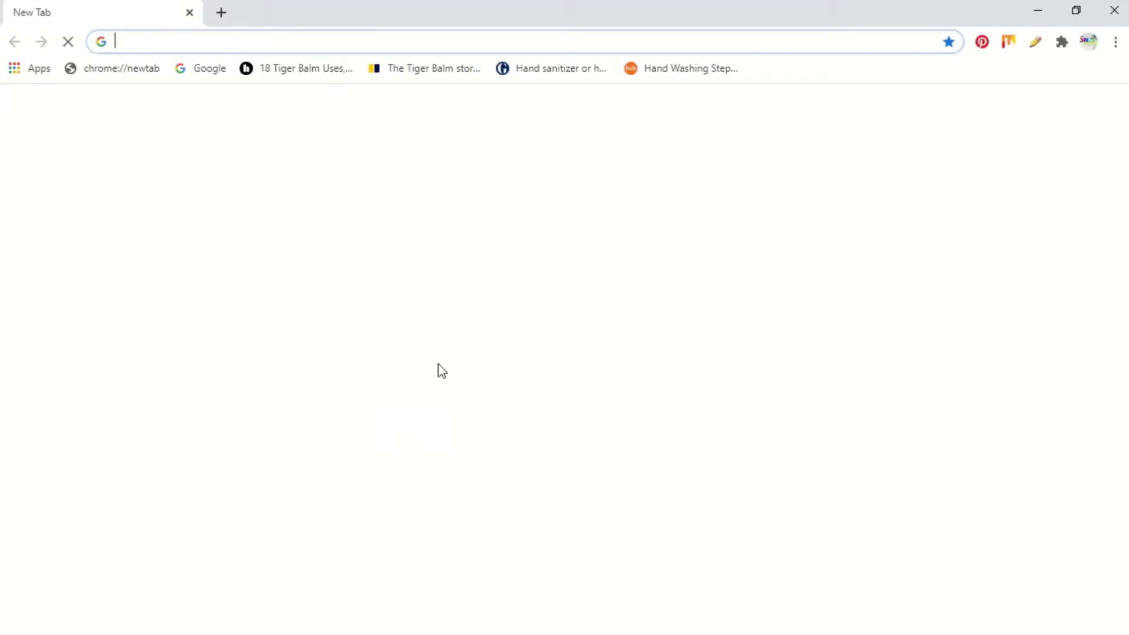
Search Google for 'handbrake download' and download the 64-bit Windows installer from handbrake.fr
{"action": "type", "text": "google.com"}
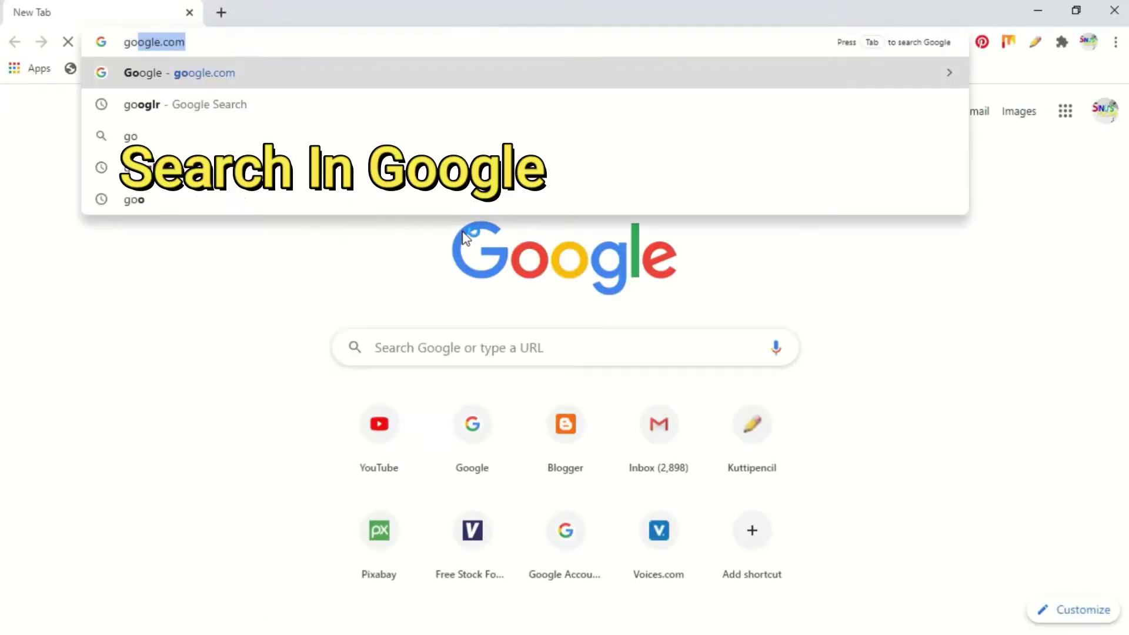
{"action": "key", "text": "Return"}
{"action": "type", "text": "hand"}
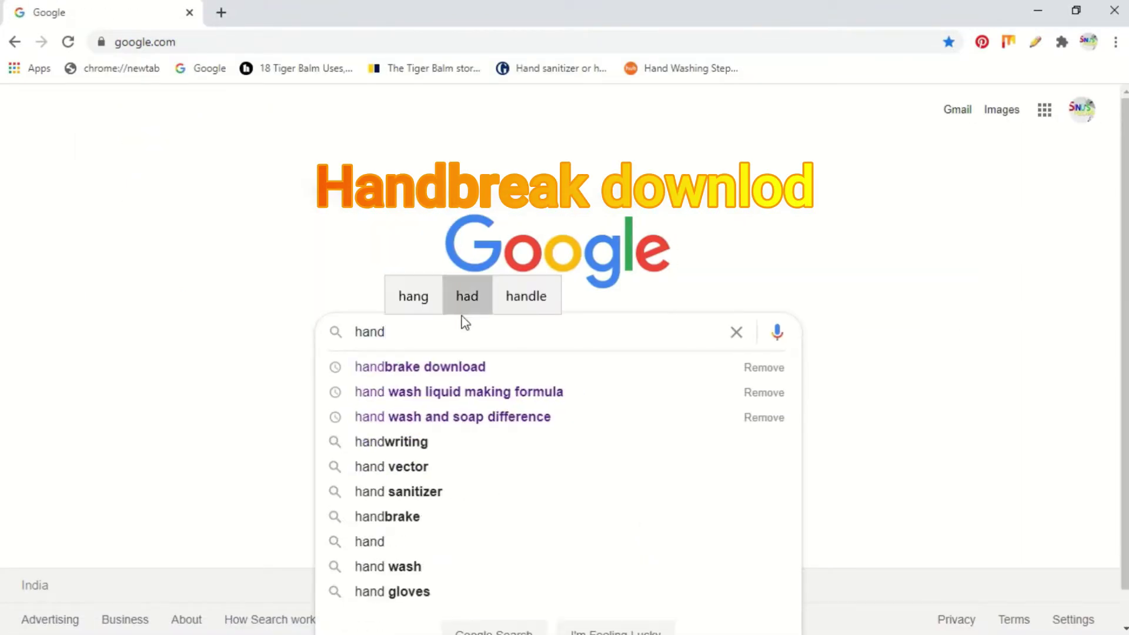
{"action": "left_click", "coordinate": [489, 371]}
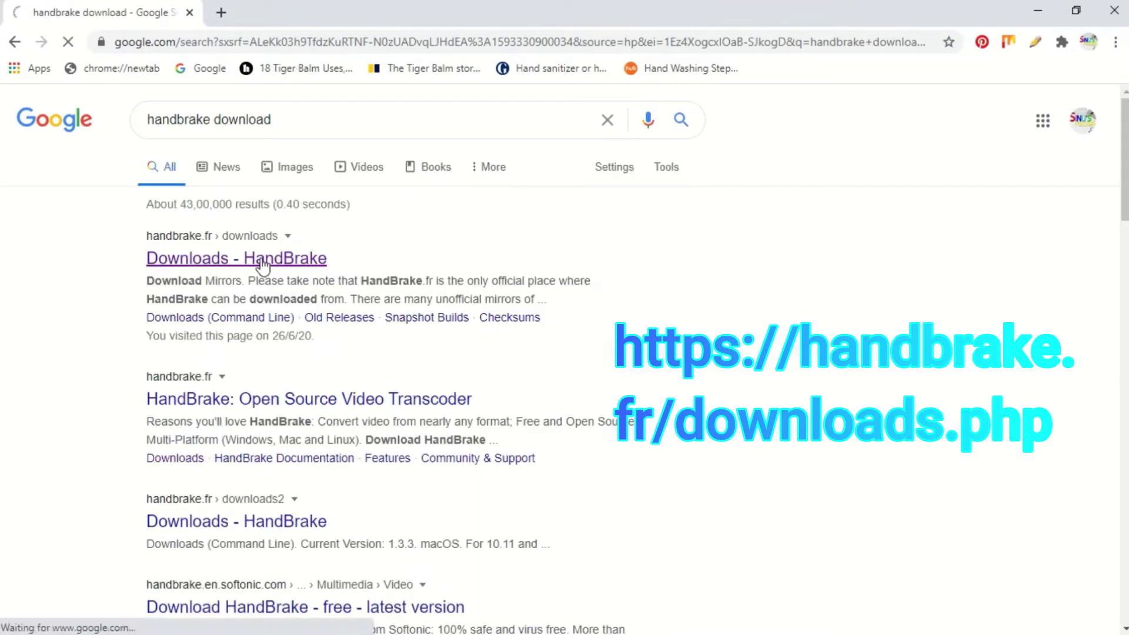
{"action": "left_click", "coordinate": [262, 265]}
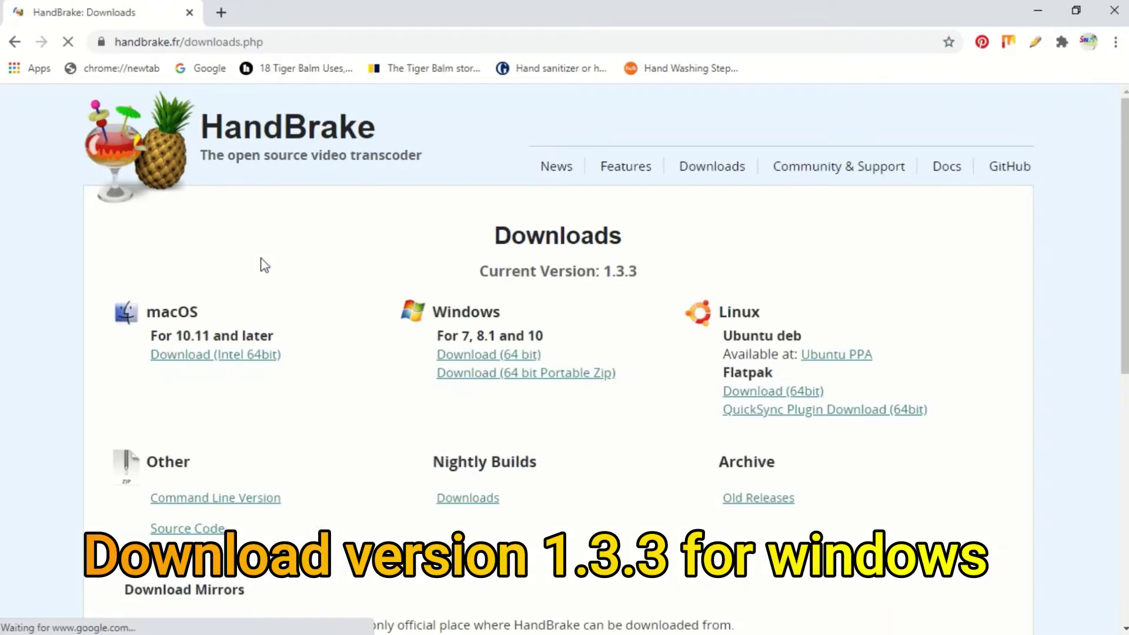
{"action": "left_click", "coordinate": [481, 357]}
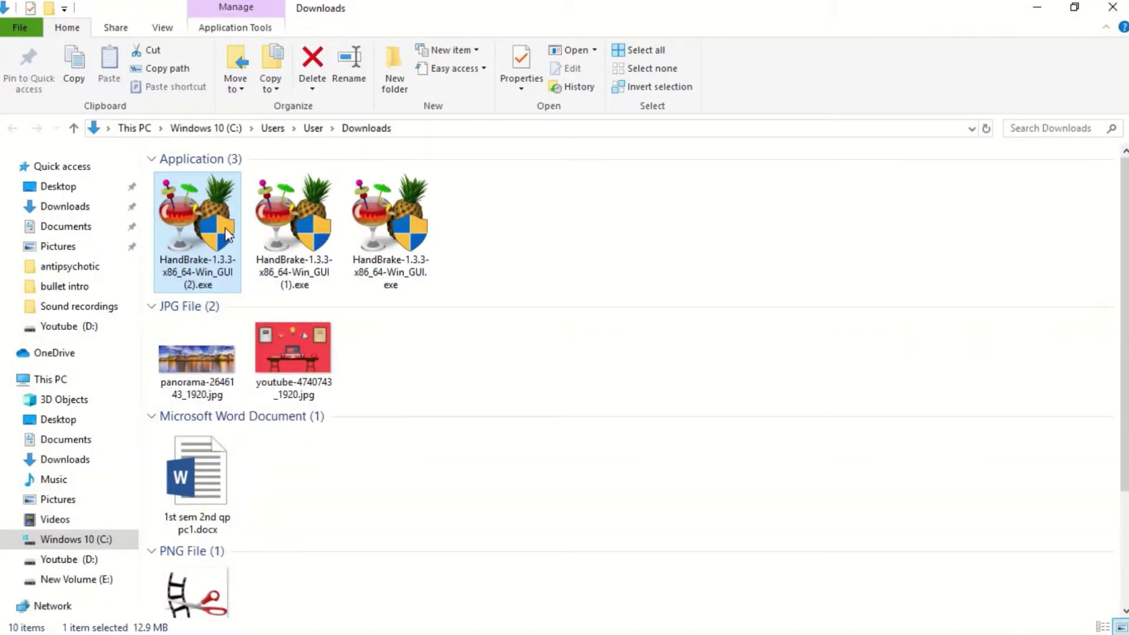
Run HandBrake-1.3.3-x86_64-Win_GUI.exe and install HandBrake 1.3.3 into the default Program Files folder
{"action": "double_click", "coordinate": [229, 233]}
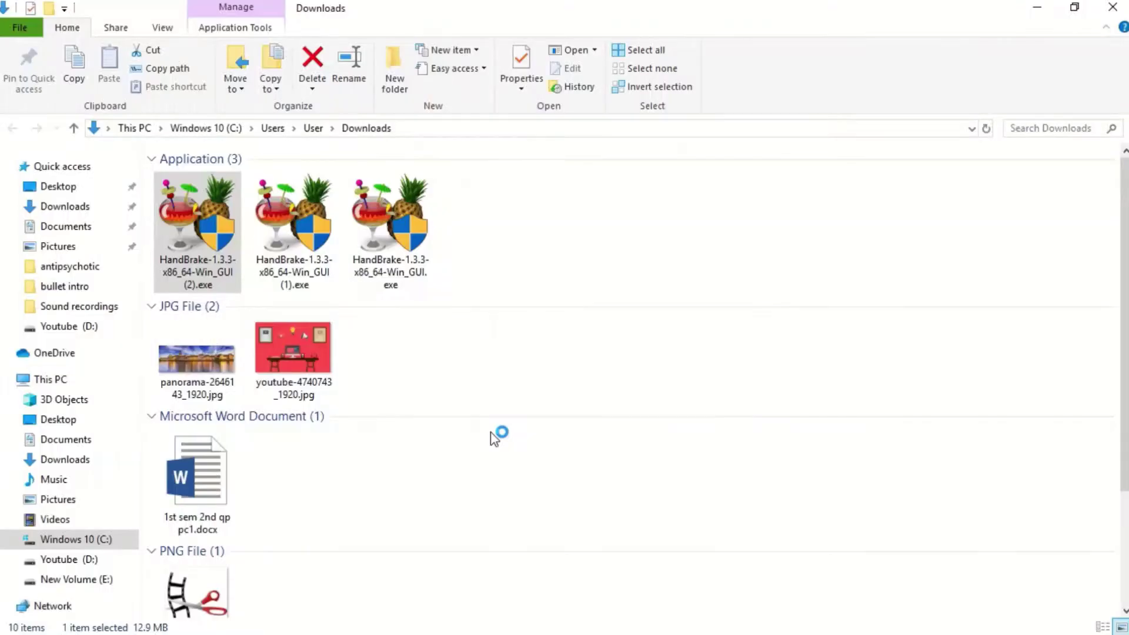
{"action": "left_click", "coordinate": [668, 462]}
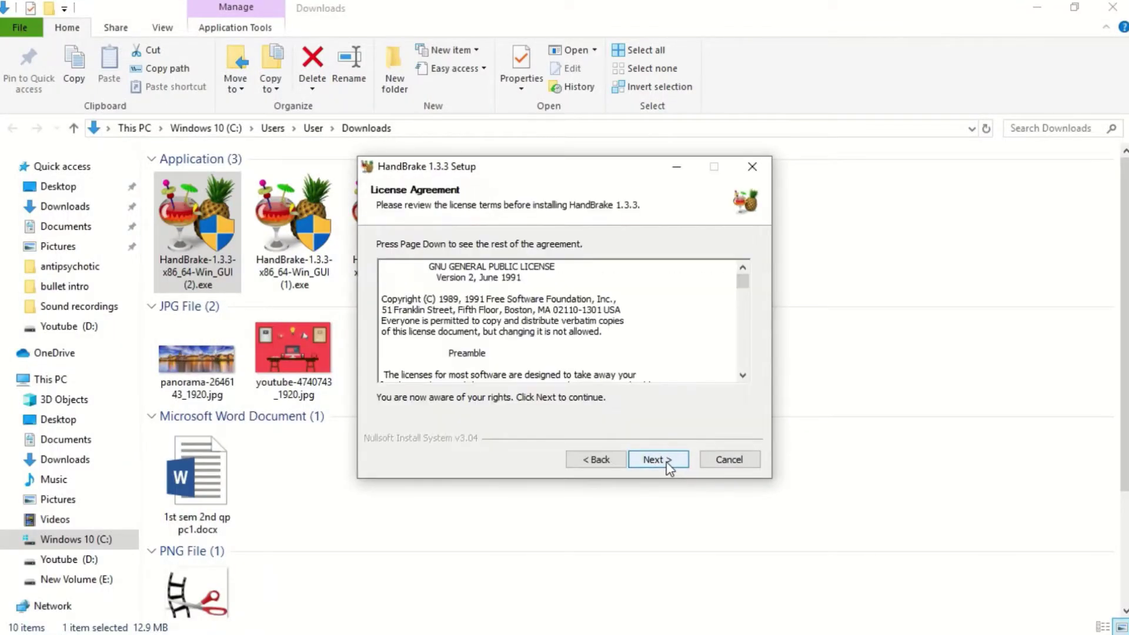
{"action": "left_click", "coordinate": [669, 462]}
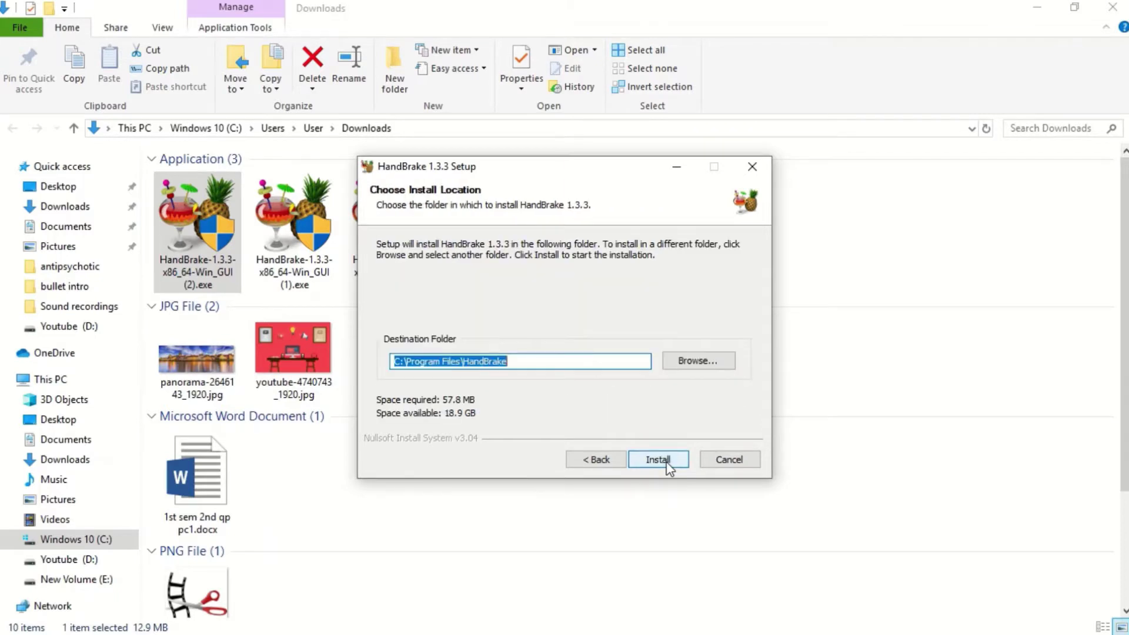
{"action": "left_click", "coordinate": [668, 461]}
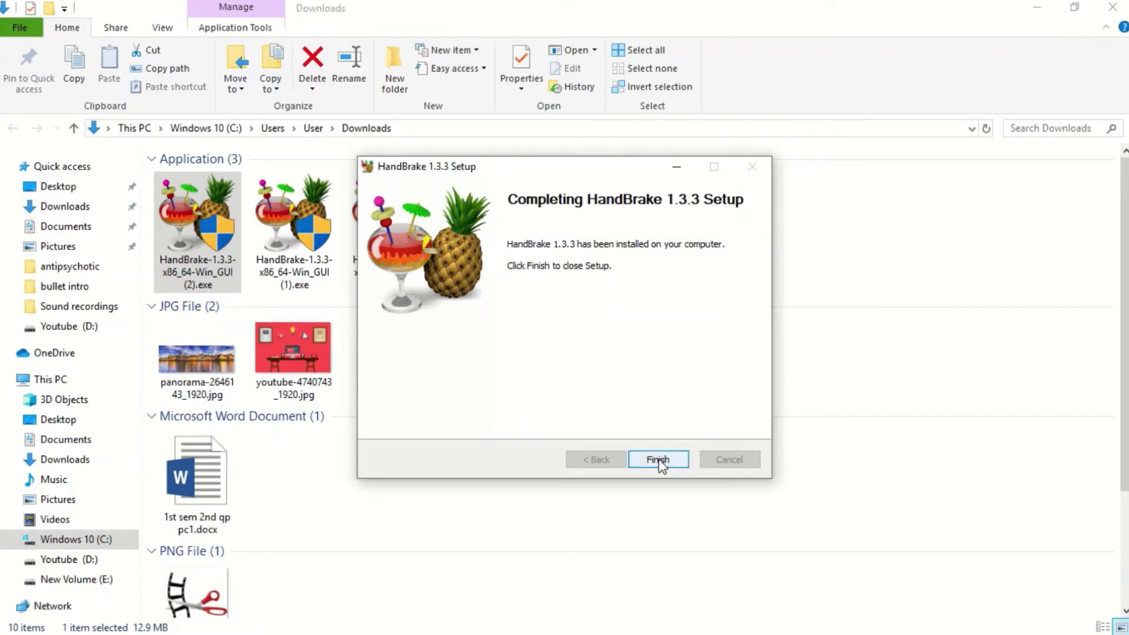
{"action": "left_click", "coordinate": [659, 460]}
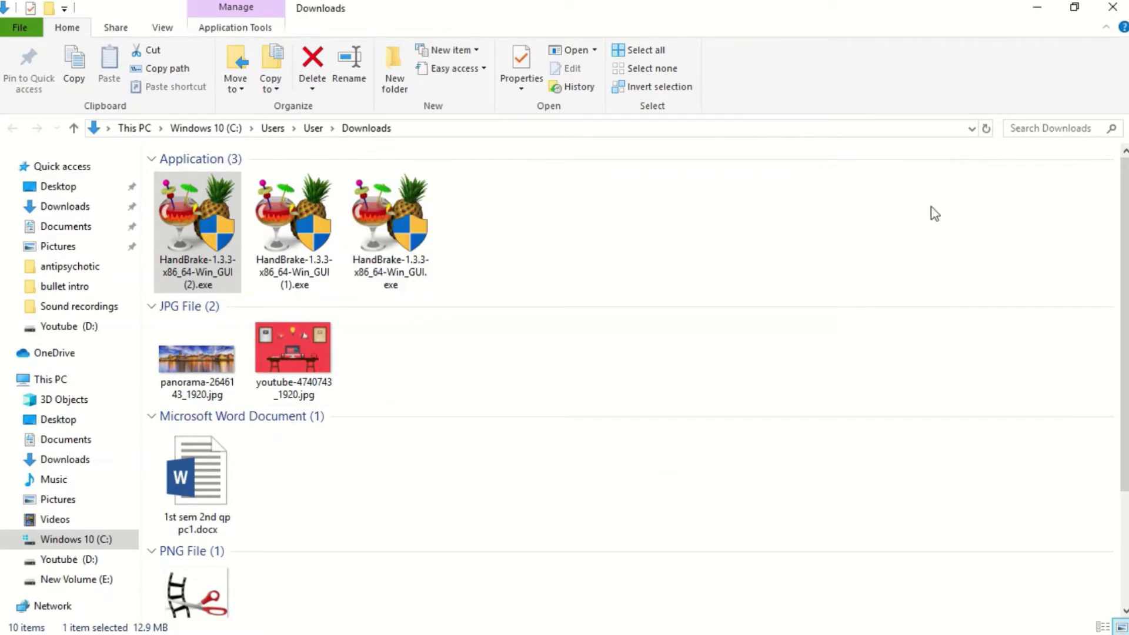
Place the HandBrake shortcut among the enlarged desktop icons and launch HandBrake from it
{"action": "left_click", "coordinate": [1045, 13]}
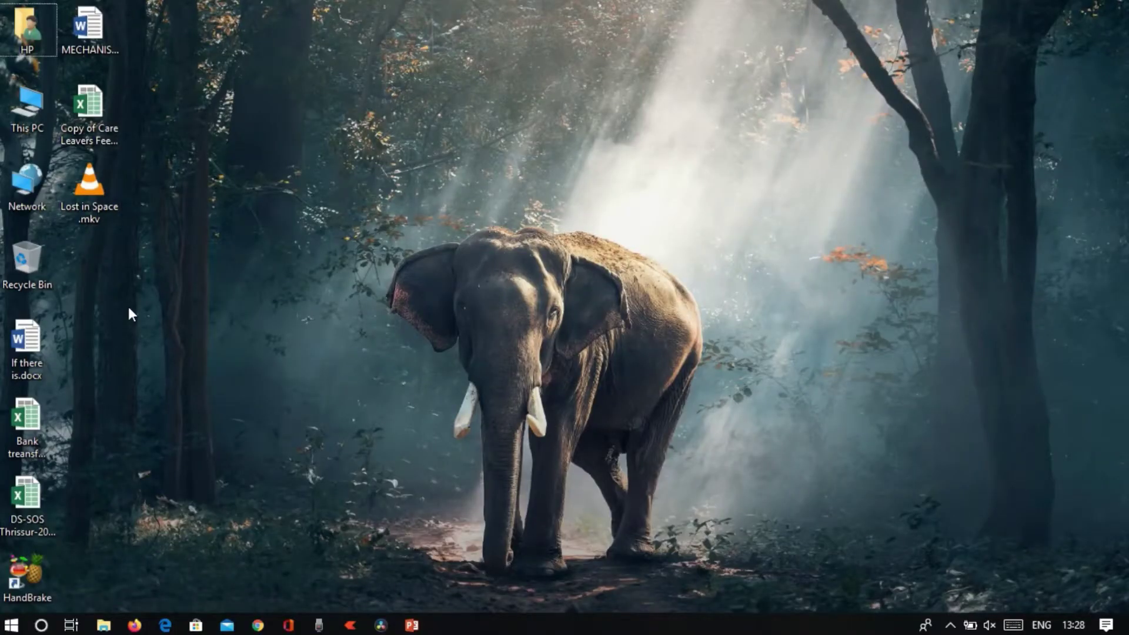
{"action": "left_click_drag", "start_coordinate": [34, 576], "coordinate": [419, 196]}
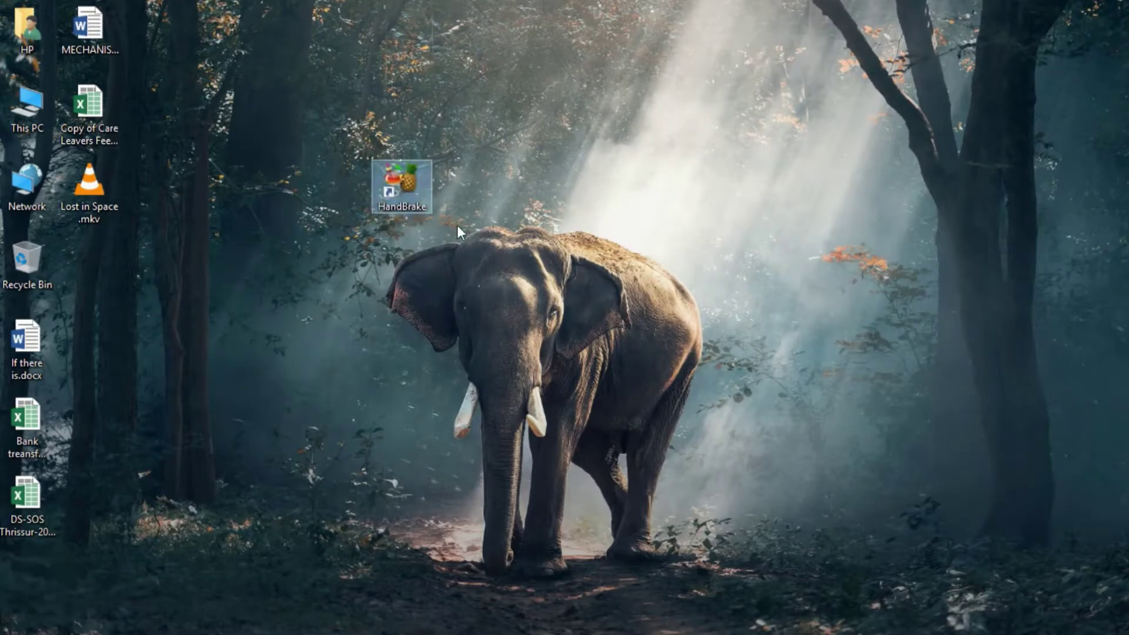
{"action": "scroll", "coordinate": [494, 252], "scroll_direction": "up", "scroll_amount": 5, "text": "ctrl"}
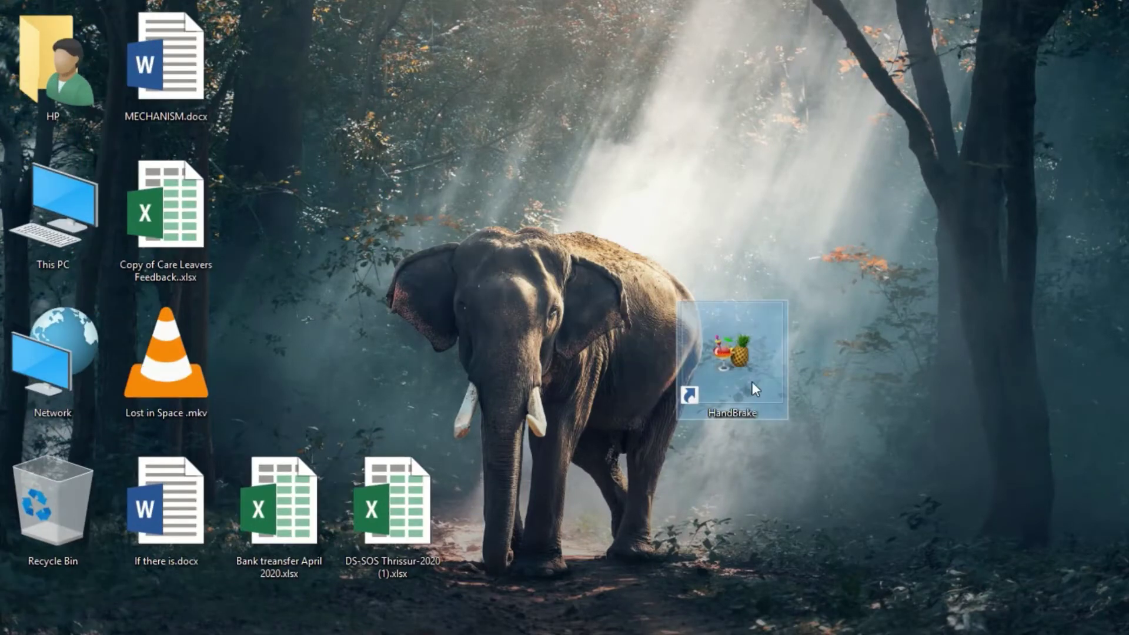
{"action": "left_click_drag", "start_coordinate": [730, 351], "coordinate": [419, 266]}
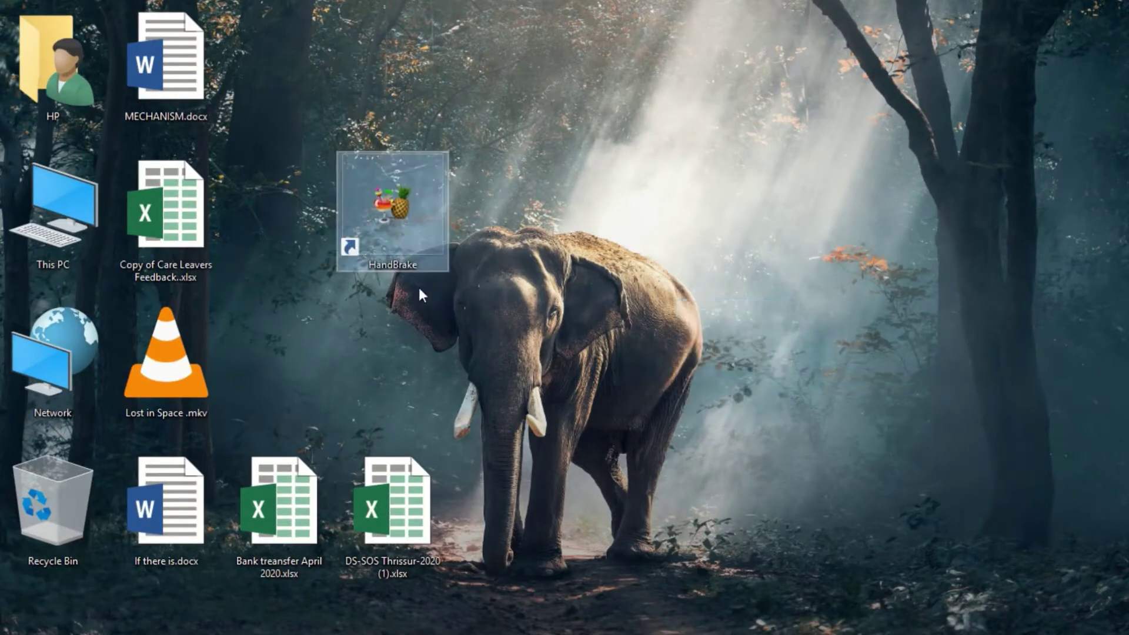
{"action": "right_click", "coordinate": [396, 211]}
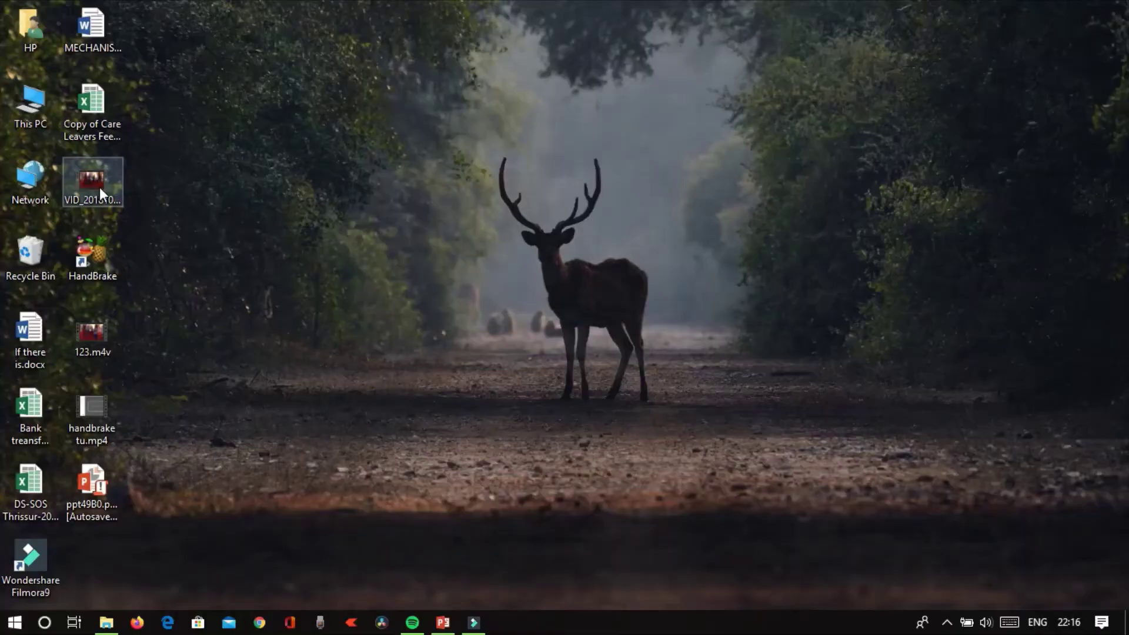
Confirm VID_20181028_154032005.mp4 is 0.99 GB, then drop it into HandBrake as the source
{"action": "right_click", "coordinate": [100, 186]}
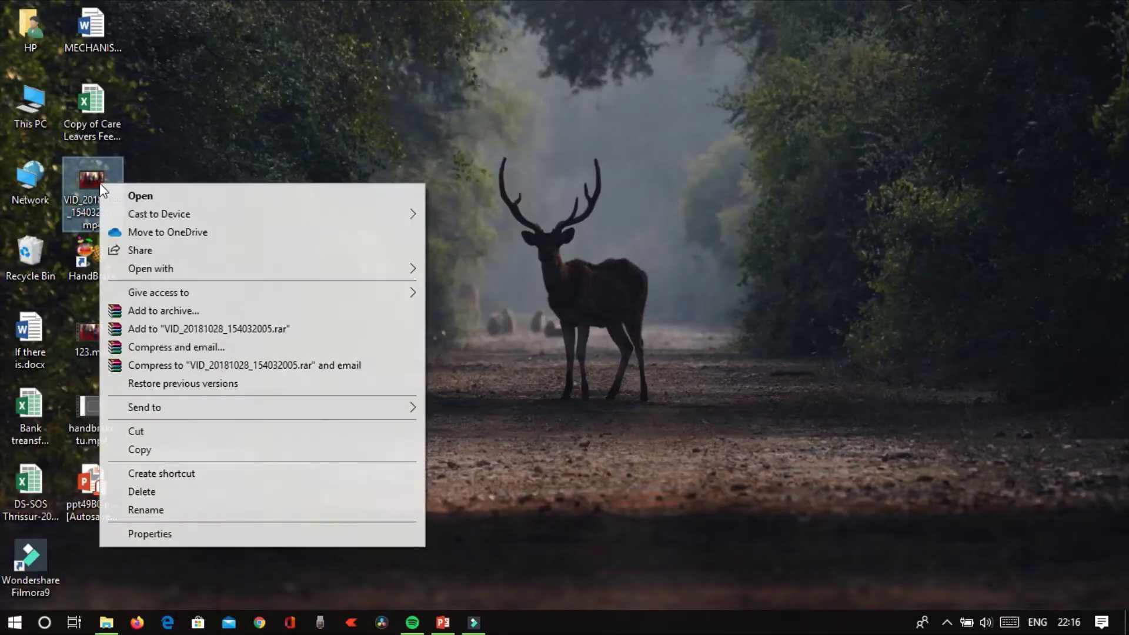
{"action": "left_click", "coordinate": [189, 536]}
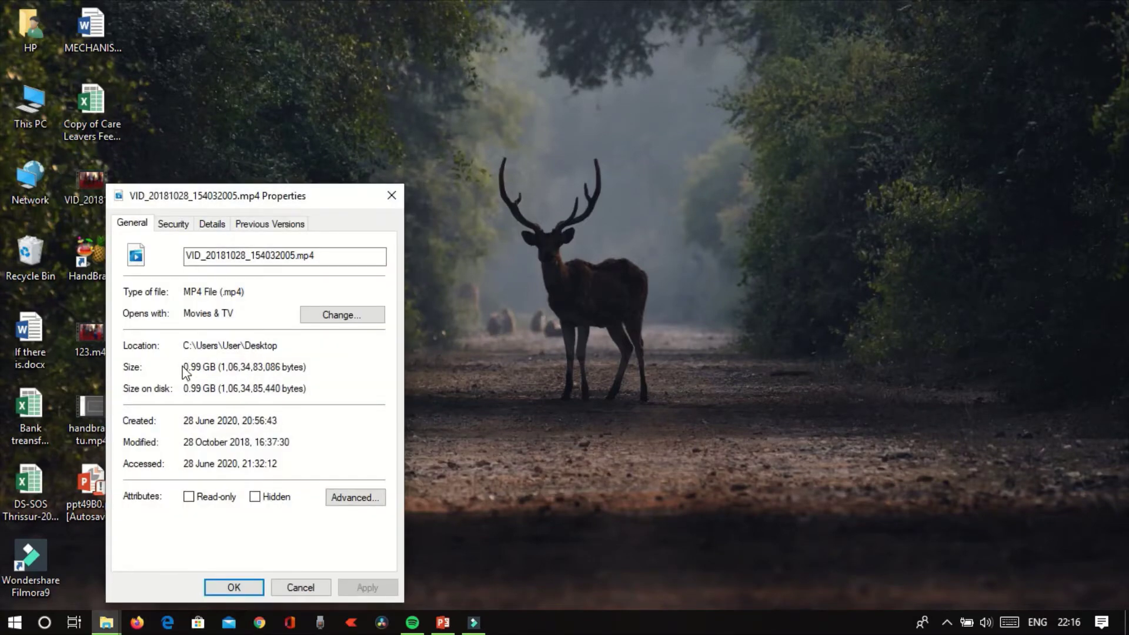
{"action": "left_click_drag", "start_coordinate": [189, 368], "coordinate": [220, 369]}
{"action": "left_click", "coordinate": [235, 587]}
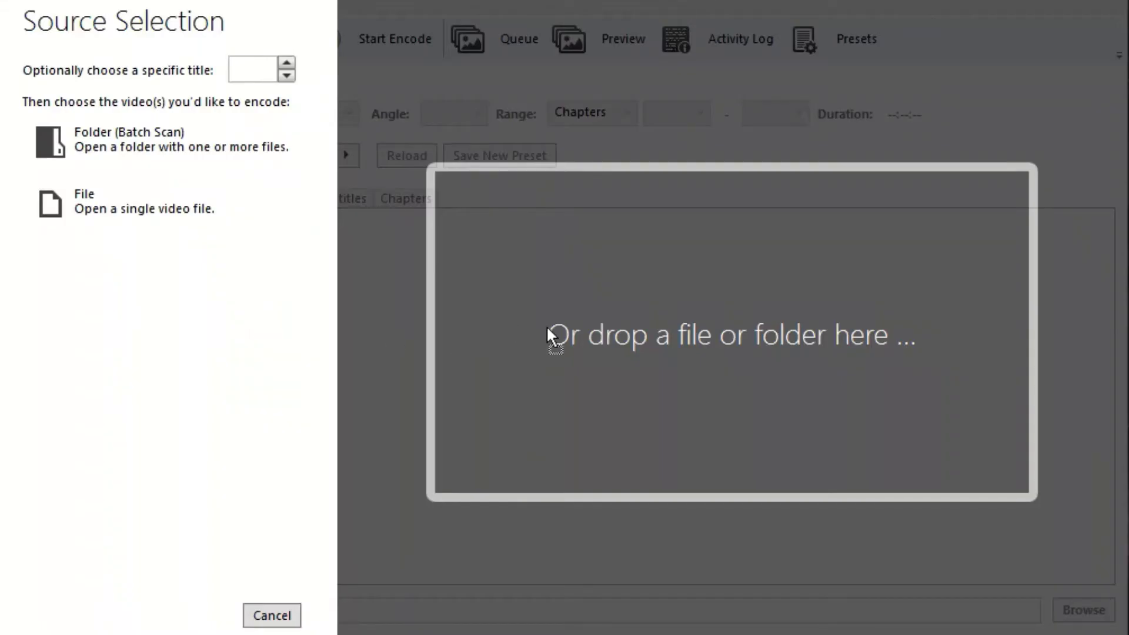
{"action": "left_click_drag", "start_coordinate": [546, 326], "coordinate": [551, 327]}
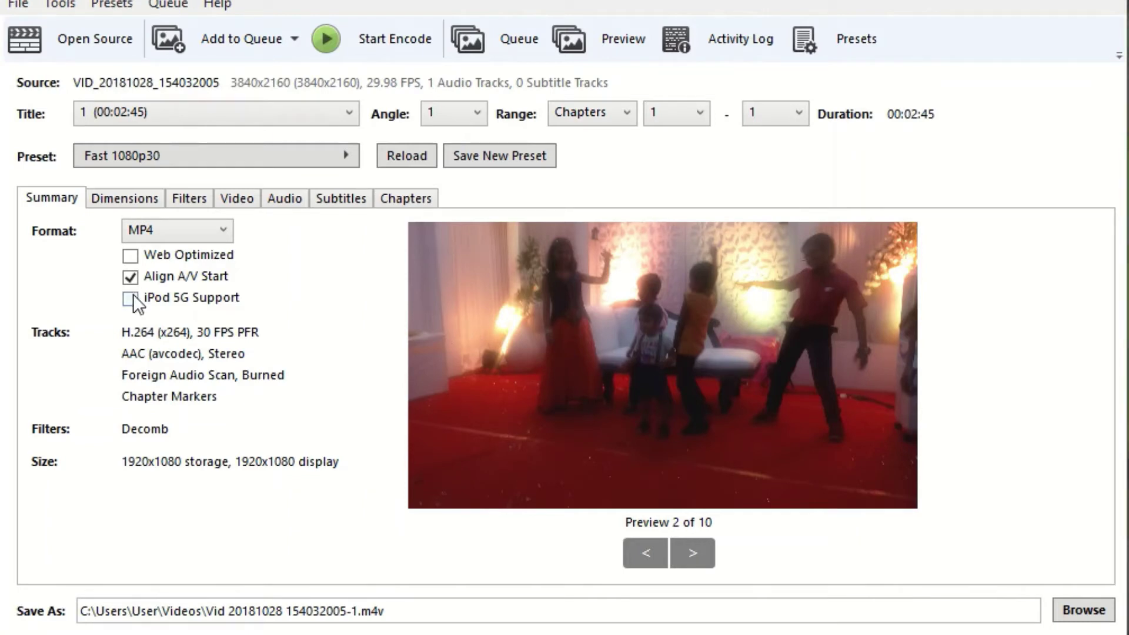
Enable Web Optimized output and bring up the Dimensions settings
{"action": "left_click", "coordinate": [130, 257]}
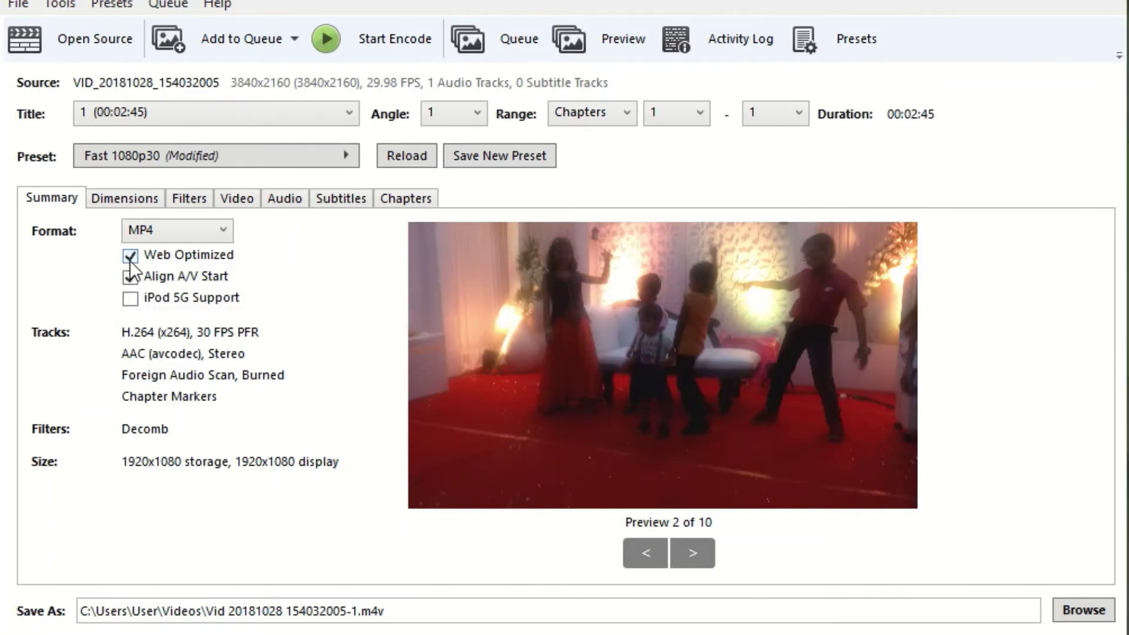
{"action": "left_click", "coordinate": [122, 204]}
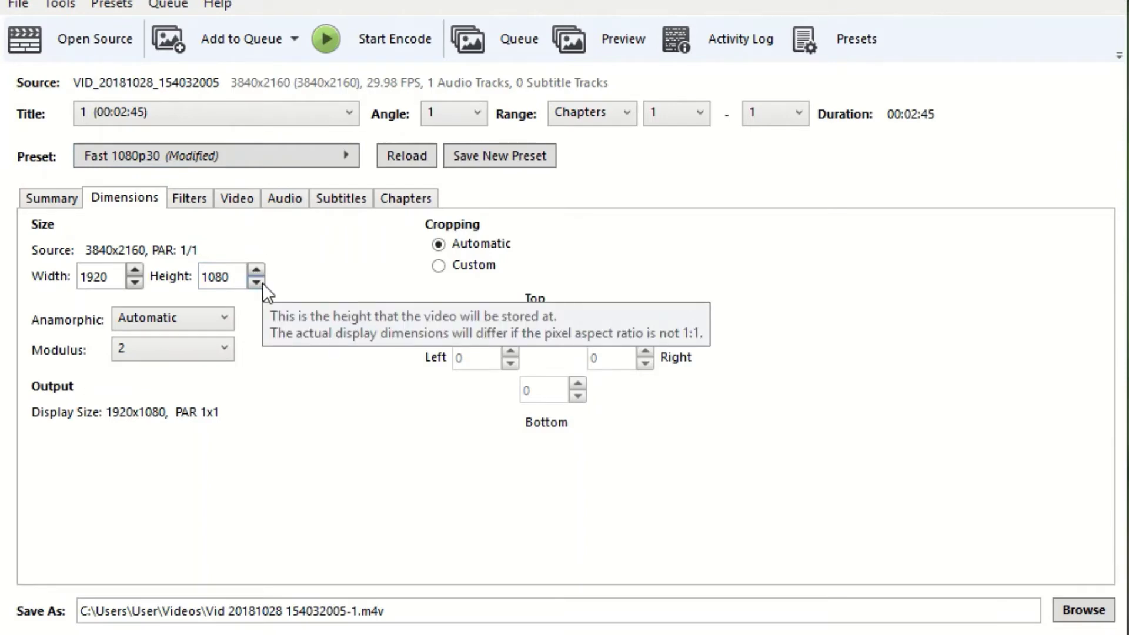
Change the output height from 1080 to 720 and width from 1920 to 1280
{"action": "double_click", "coordinate": [231, 278]}
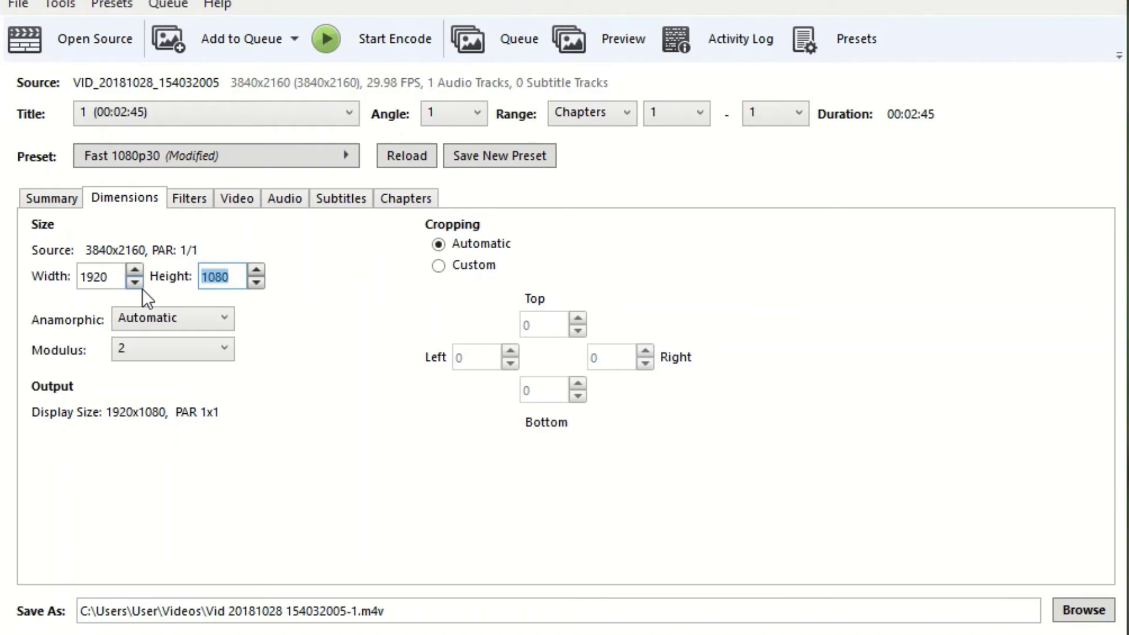
{"action": "type", "text": "72"}
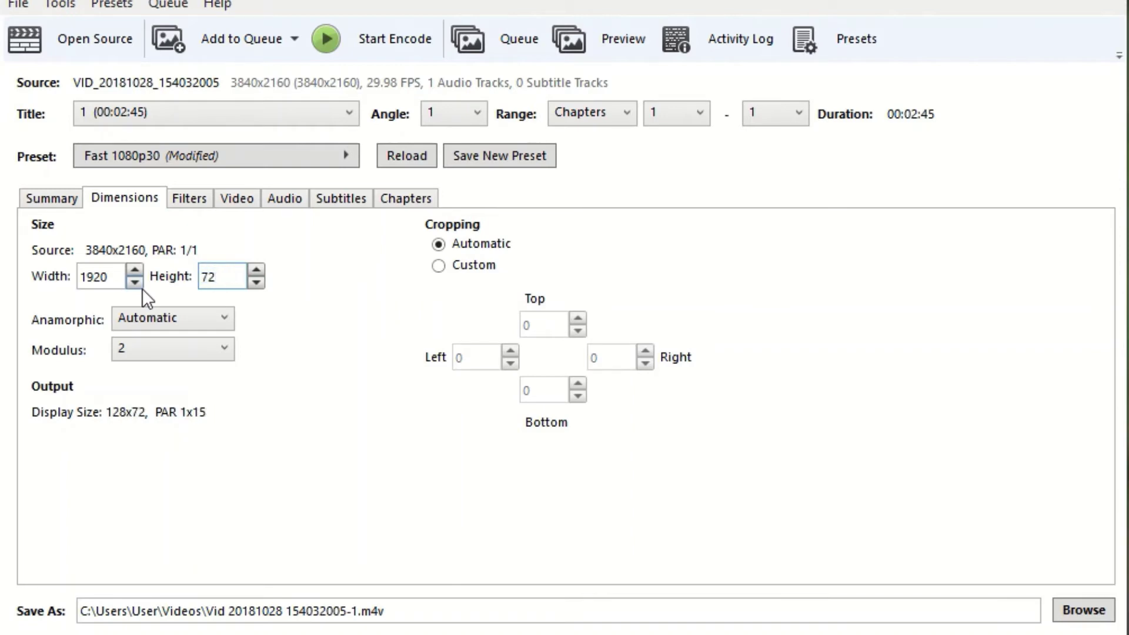
{"action": "type", "text": "0"}
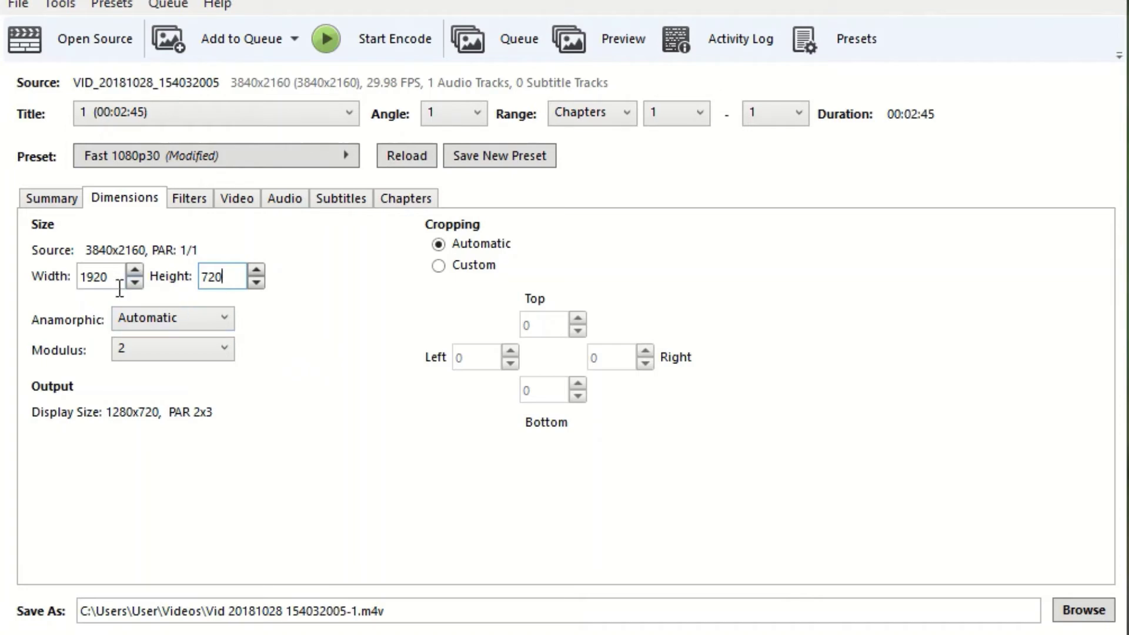
{"action": "left_click_drag", "start_coordinate": [119, 288], "coordinate": [38, 280]}
{"action": "type", "text": "1"}
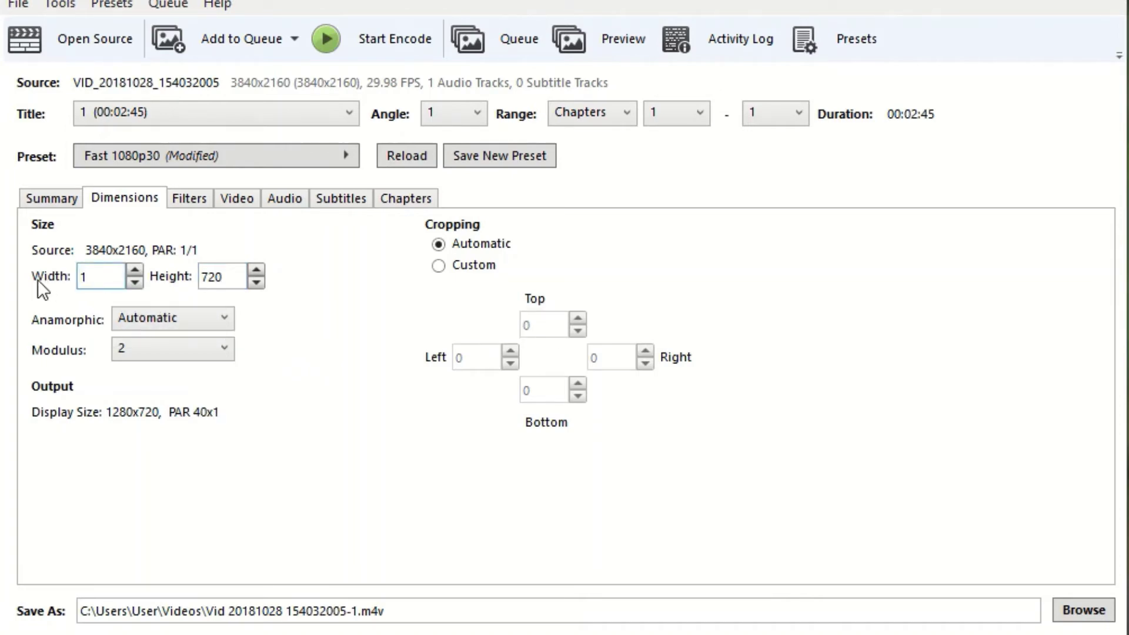
{"action": "type", "text": "280"}
Lower the Constant Quality slider on the Video tab from RF 22 to RF 25
{"action": "left_click", "coordinate": [188, 200]}
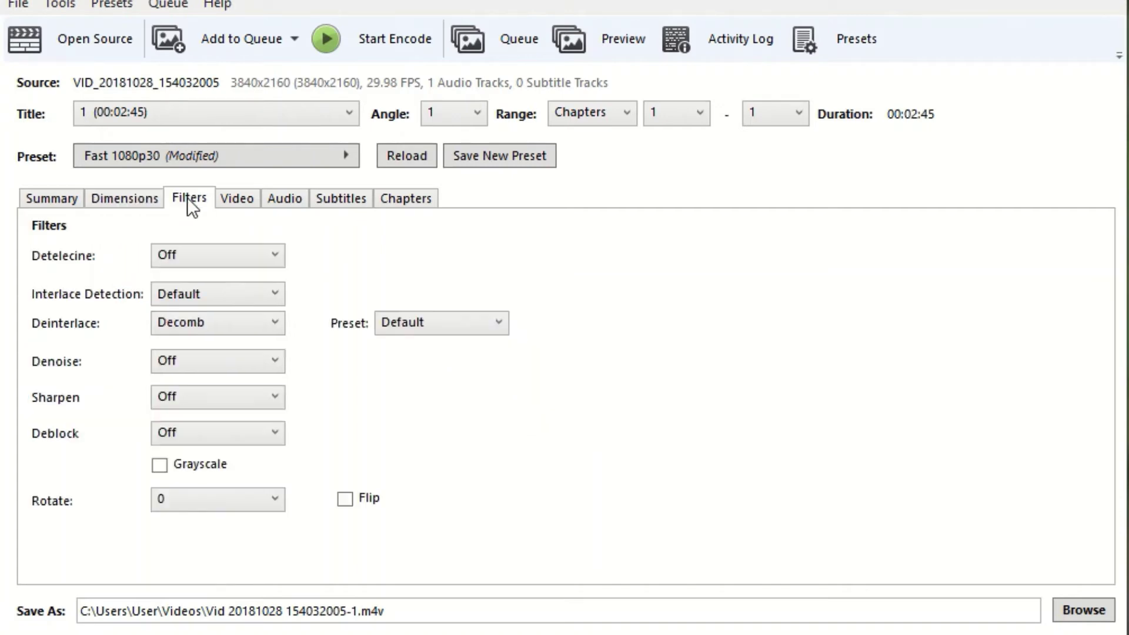
{"action": "left_click", "coordinate": [252, 208]}
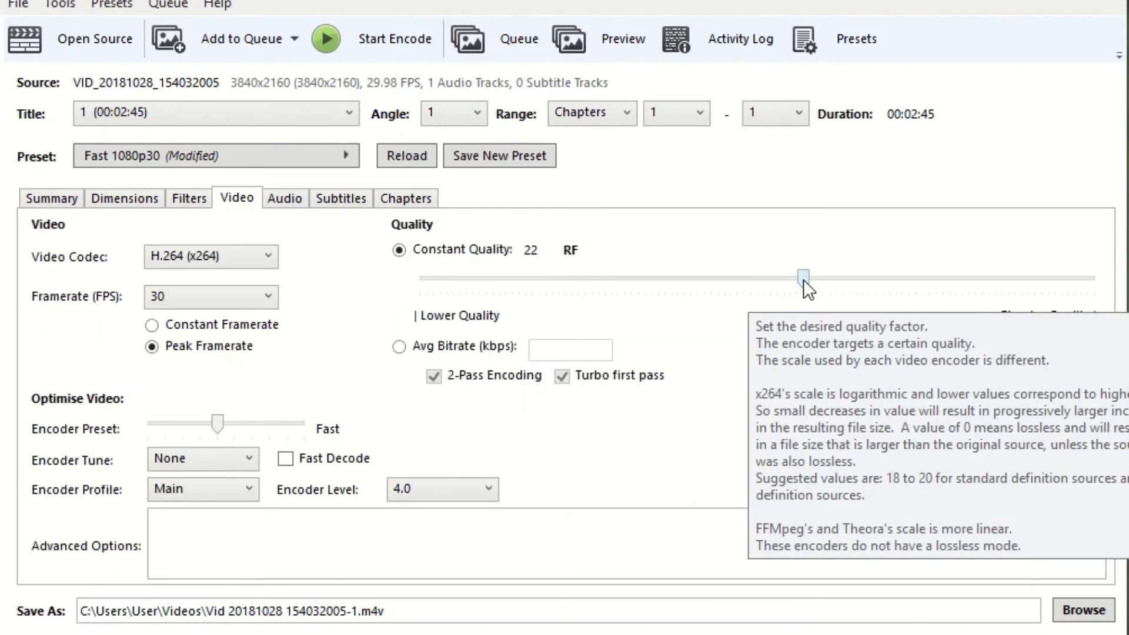
{"action": "left_click_drag", "start_coordinate": [803, 280], "coordinate": [767, 280]}
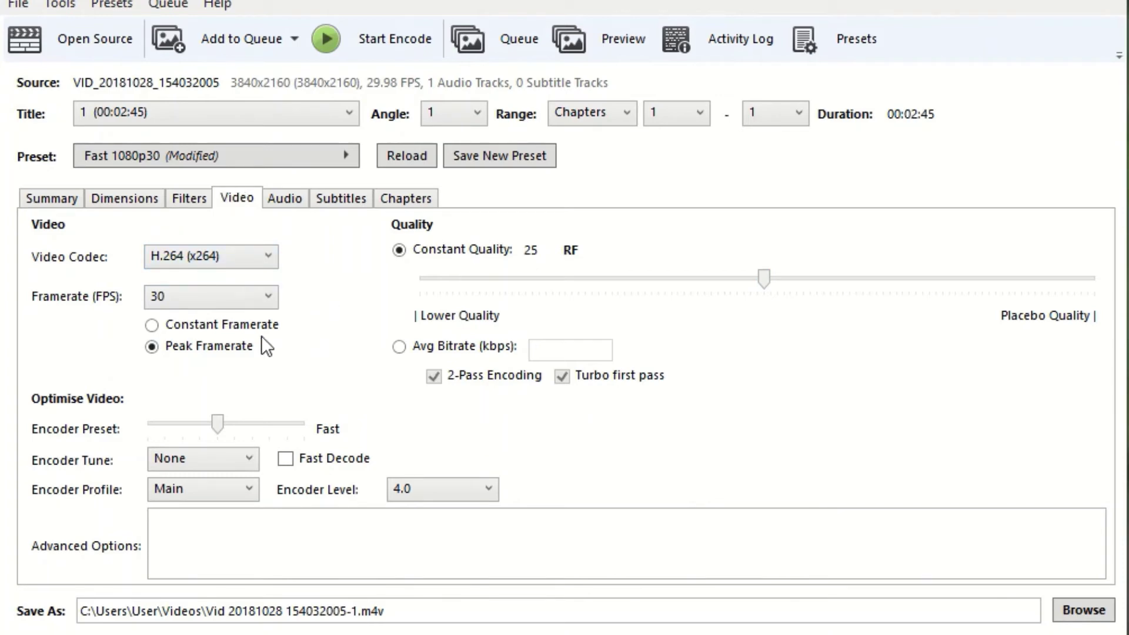
Review the Audio, Subtitles, Chapters and preset list, then browse for an output destination
{"action": "left_click", "coordinate": [291, 199]}
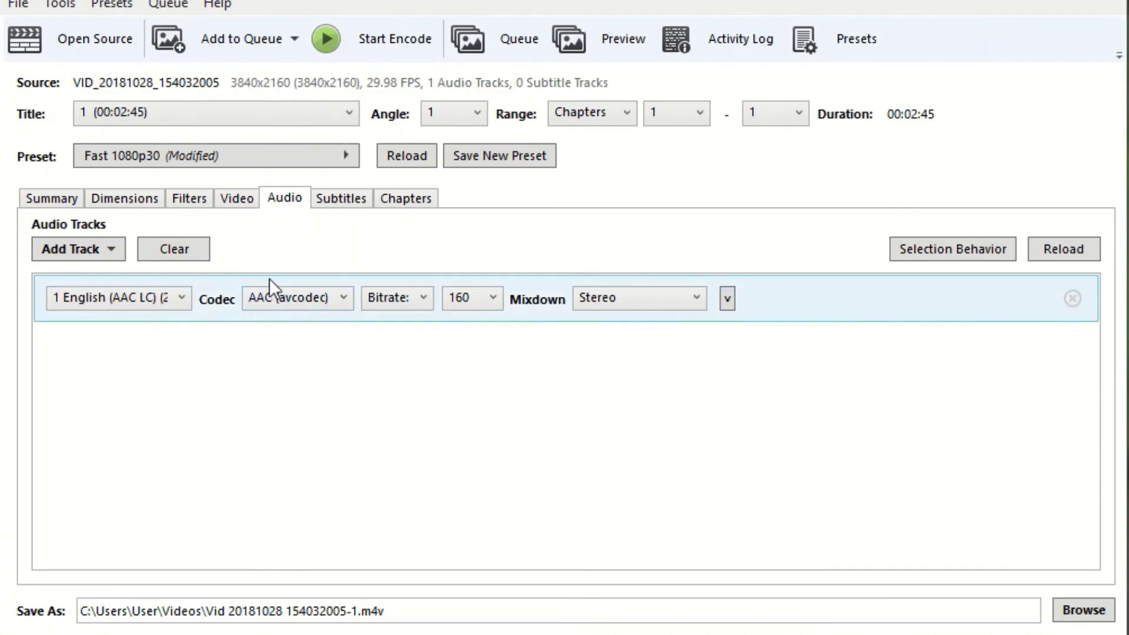
{"action": "left_click", "coordinate": [341, 200]}
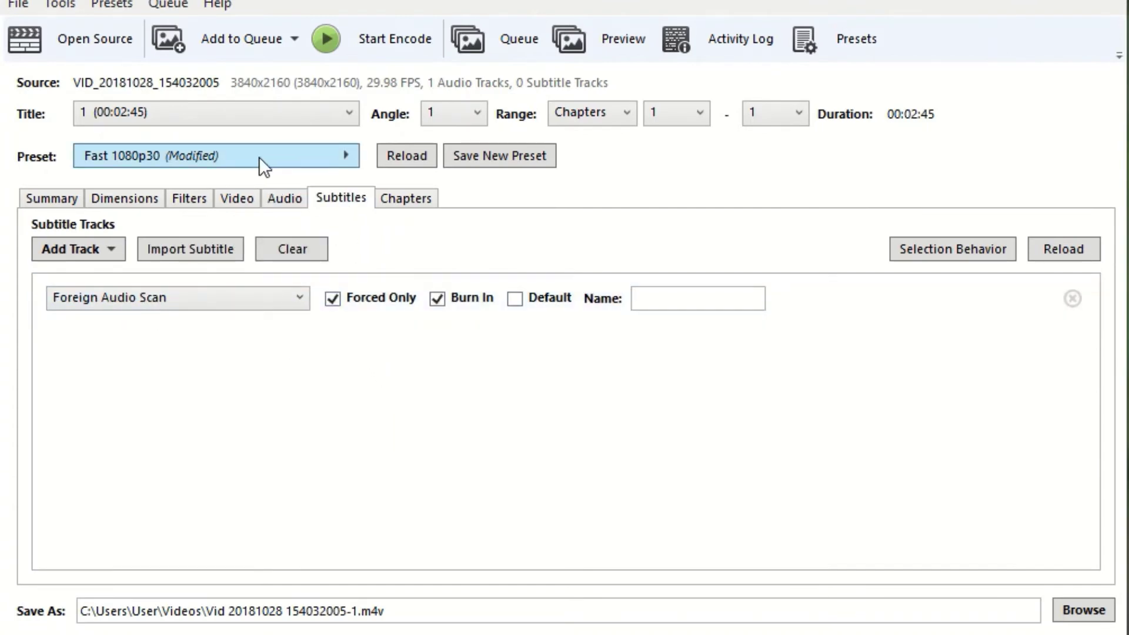
{"action": "left_click", "coordinate": [400, 198]}
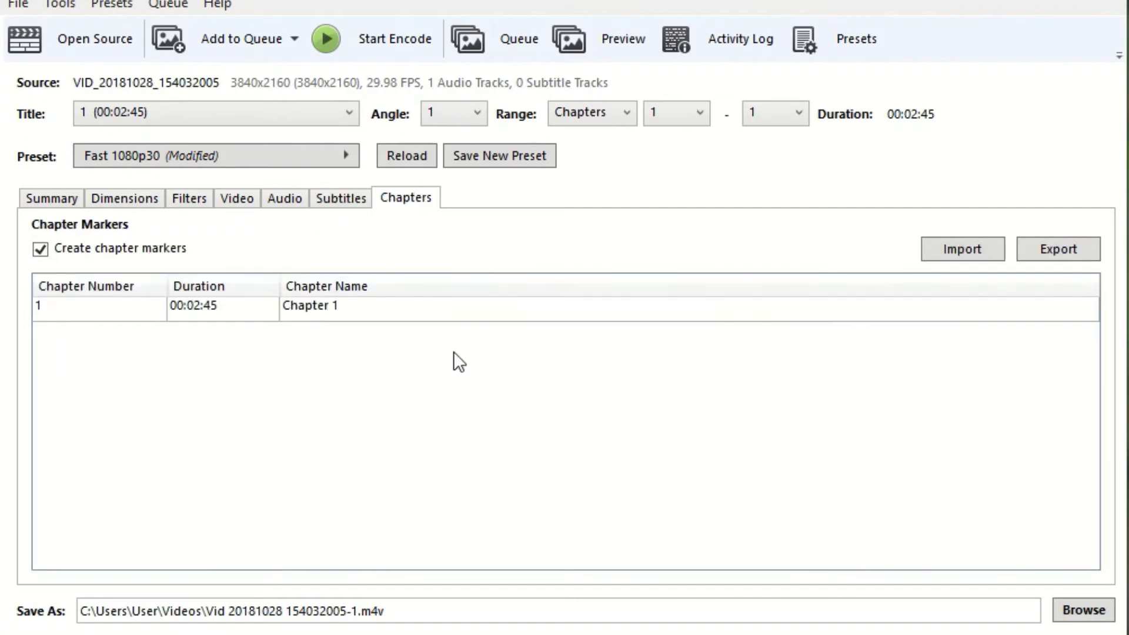
{"action": "left_click", "coordinate": [193, 156]}
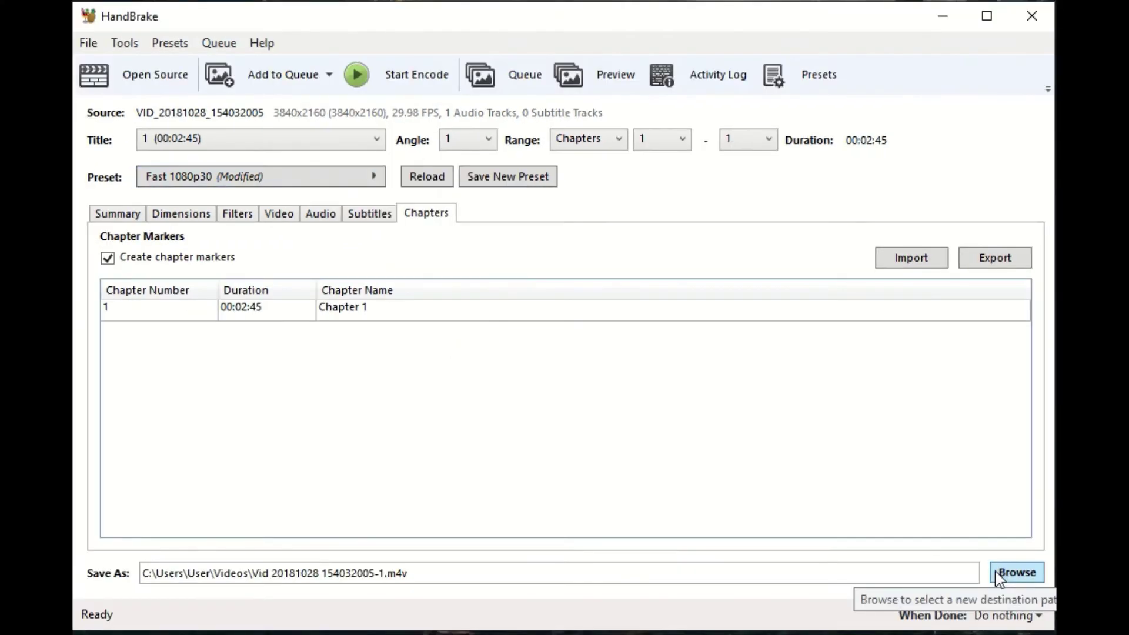
{"action": "left_click", "coordinate": [1000, 577]}
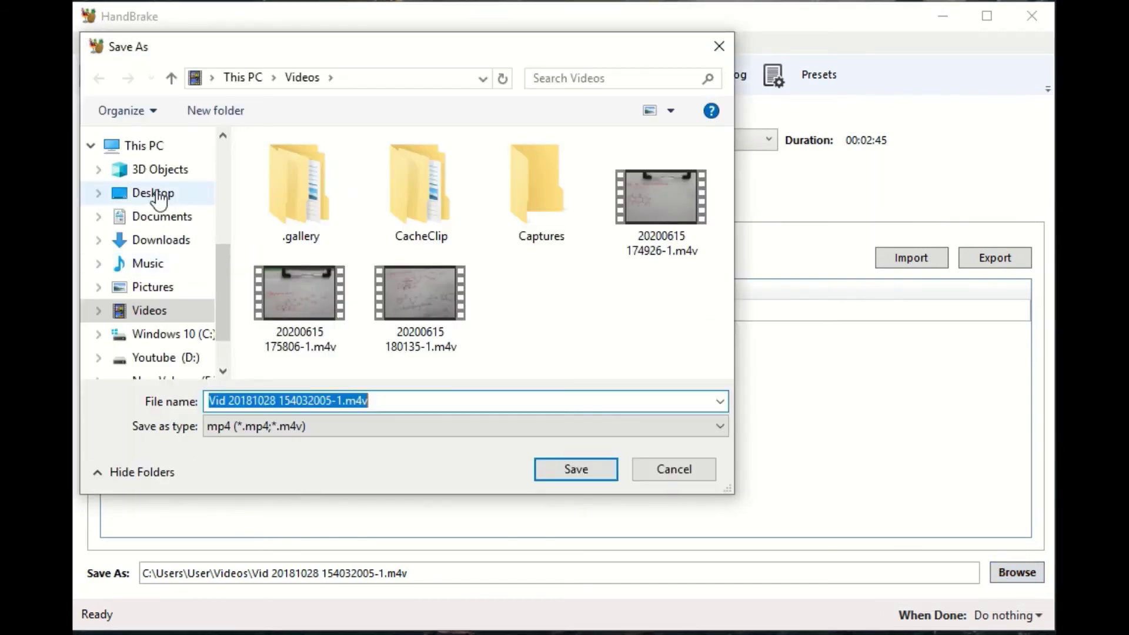
Save the output file as 123.m4v on the Desktop
{"action": "left_click", "coordinate": [155, 193]}
{"action": "left_click", "coordinate": [396, 400]}
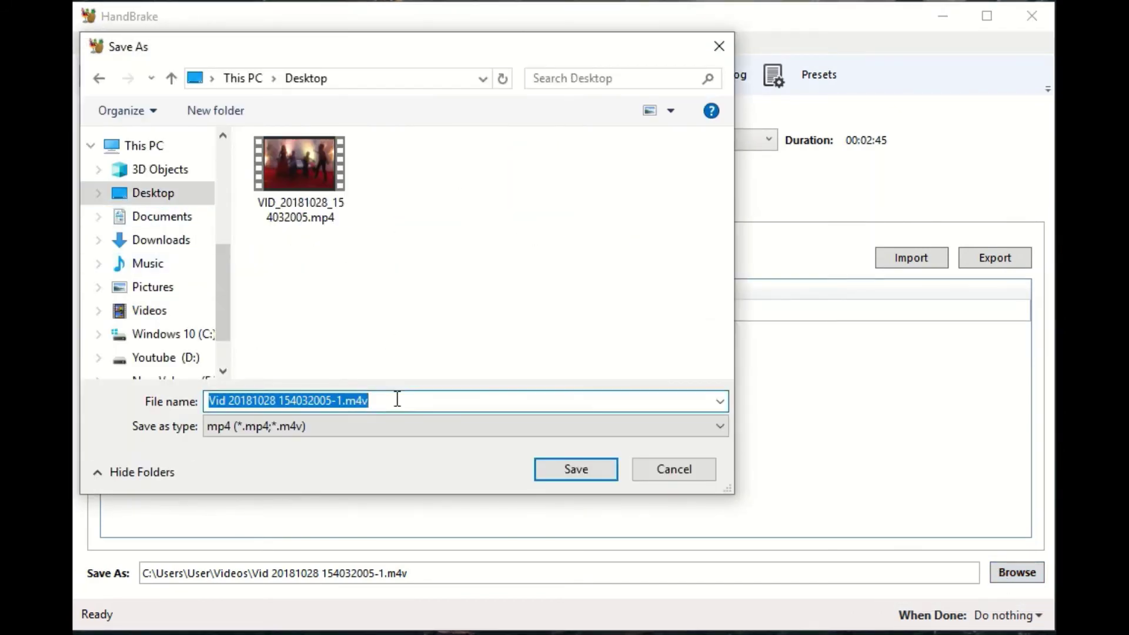
{"action": "type", "text": "123"}
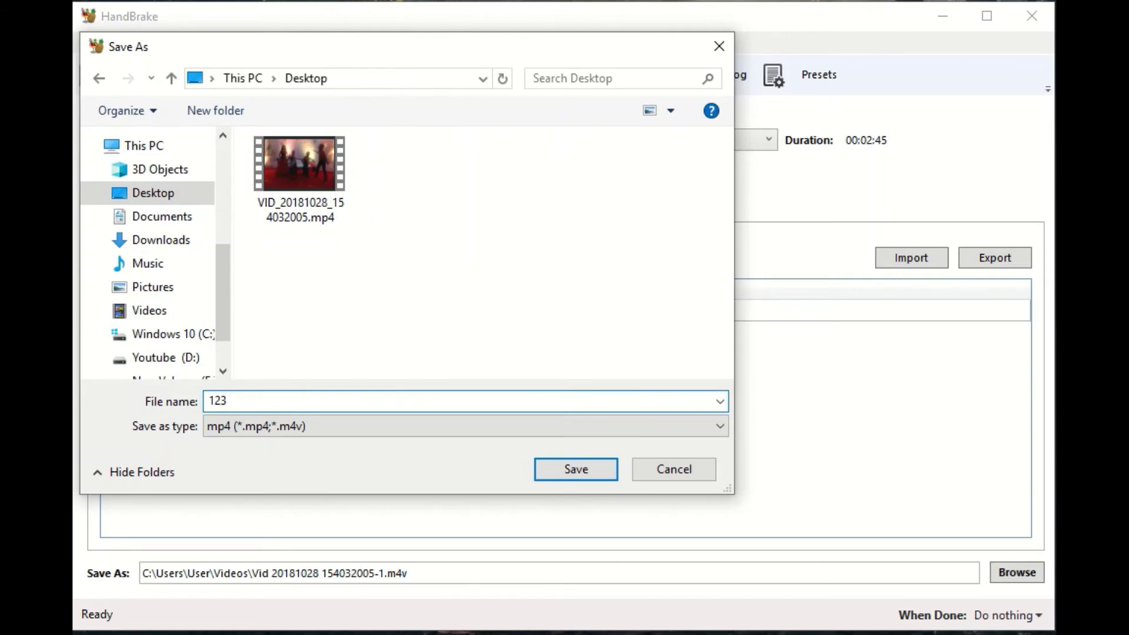
{"action": "left_click", "coordinate": [594, 474]}
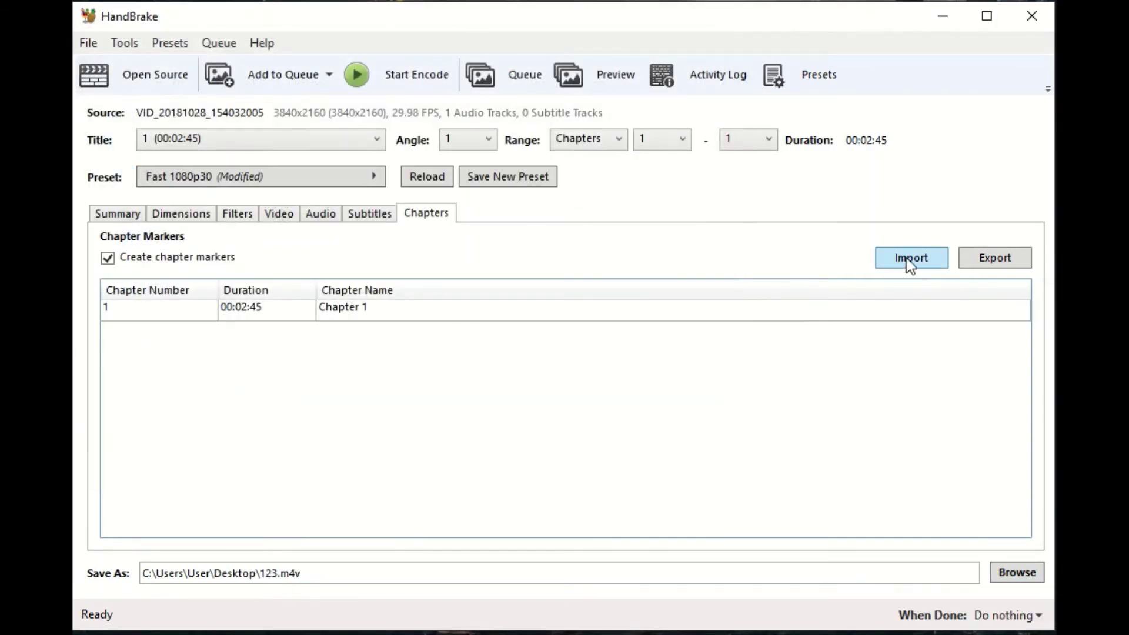
Start encoding the 1280x720 video to 123.m4v
{"action": "left_click", "coordinate": [364, 72]}
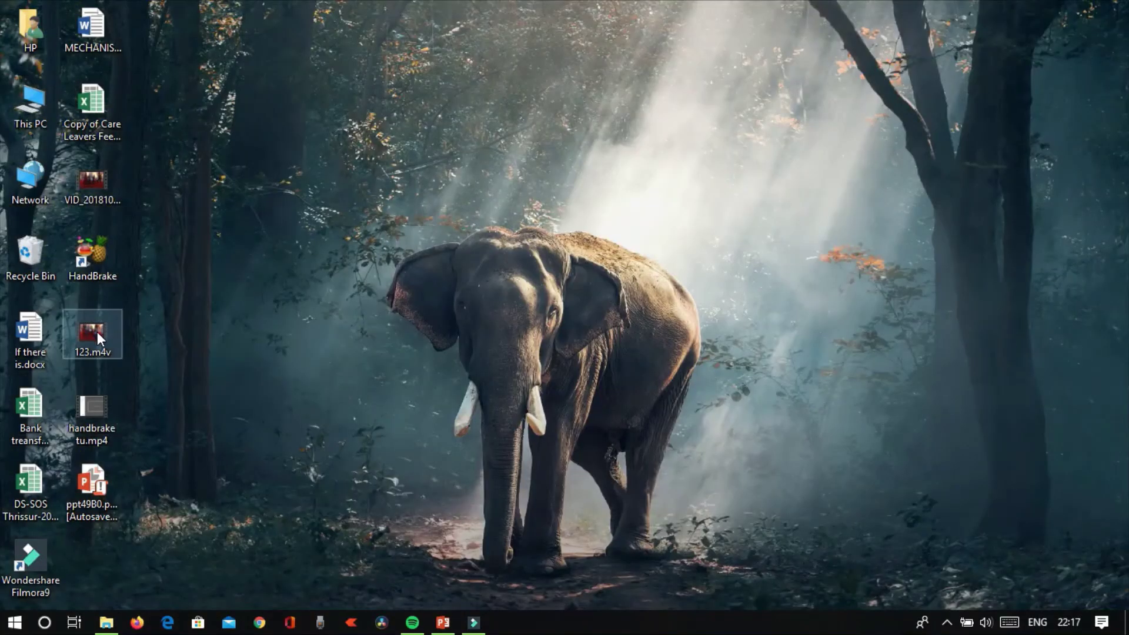
{"action": "left_click", "coordinate": [99, 331]}
{"action": "right_click", "coordinate": [100, 330]}
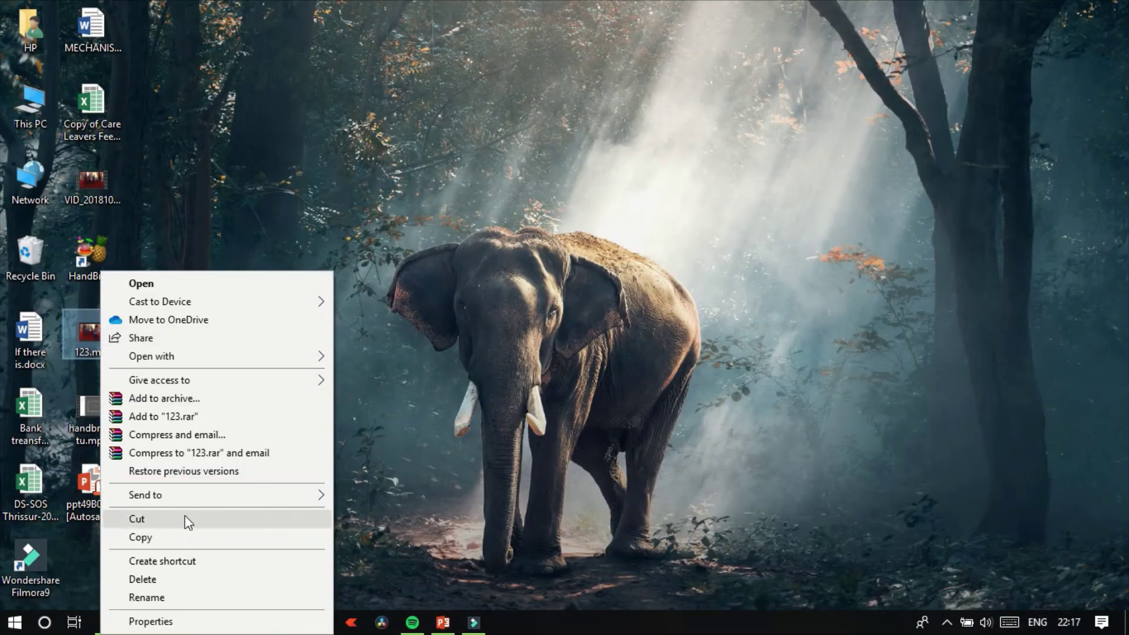
{"action": "left_click", "coordinate": [189, 623]}
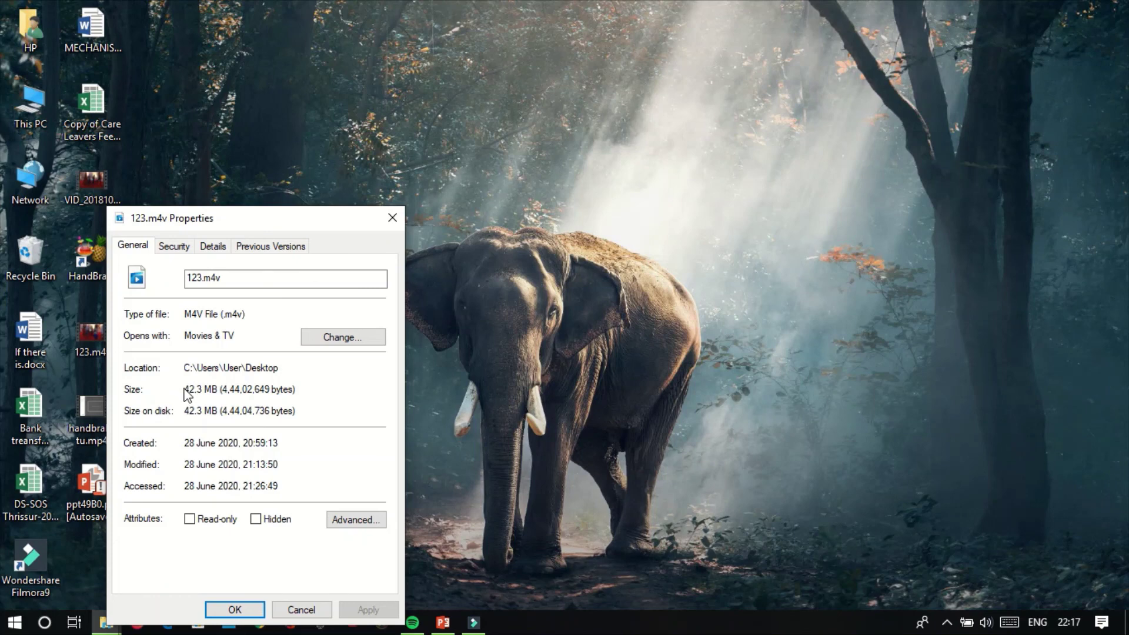
{"action": "left_click_drag", "start_coordinate": [184, 389], "coordinate": [219, 389]}
{"action": "left_click", "coordinate": [249, 611]}
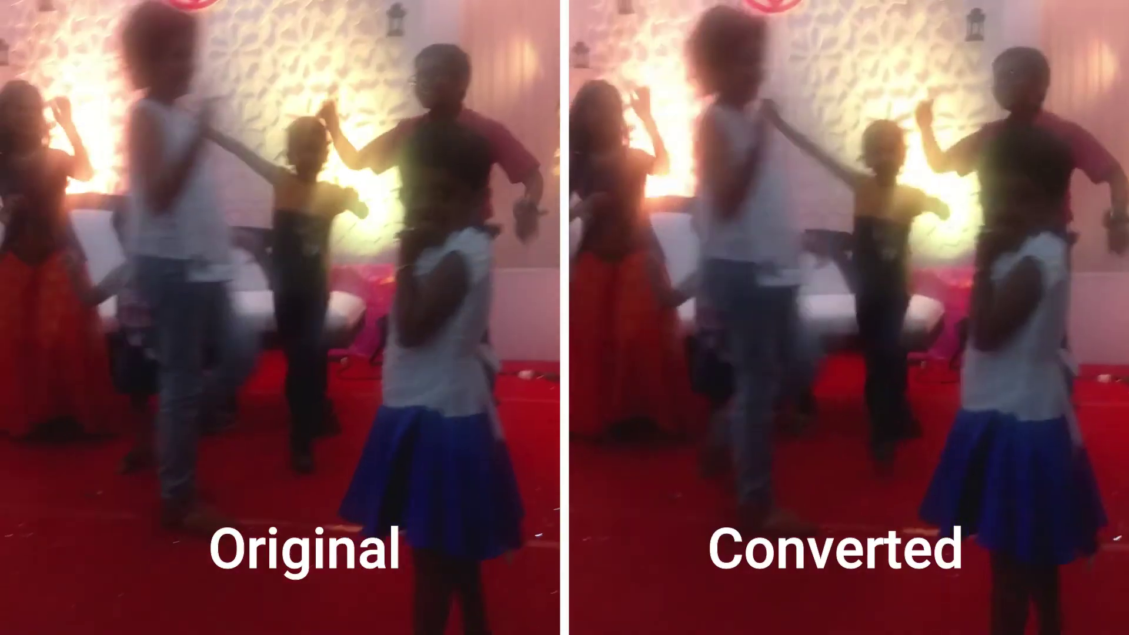